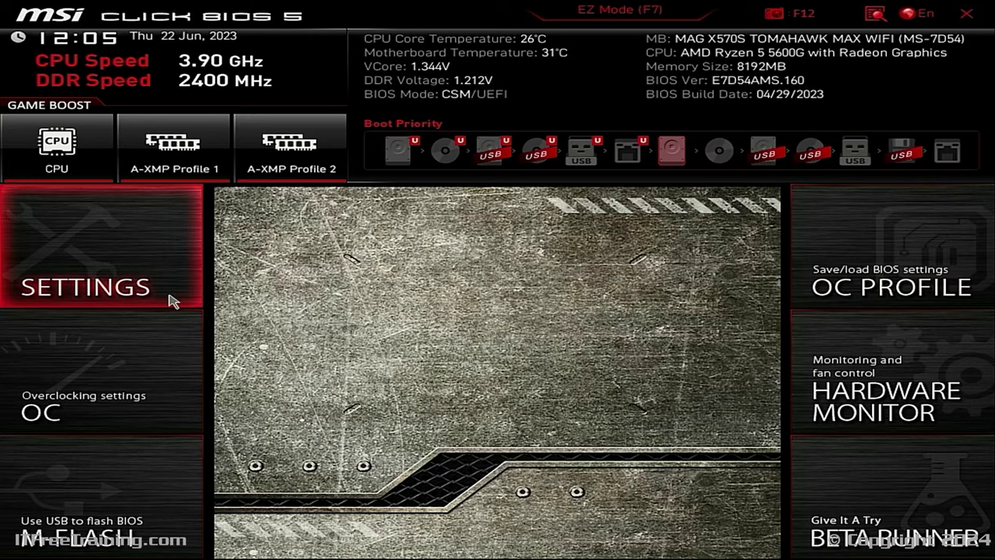
- Go to Settings > Advanced > Windows OS Configuration, where boot mode shows CSM
click(173, 300)
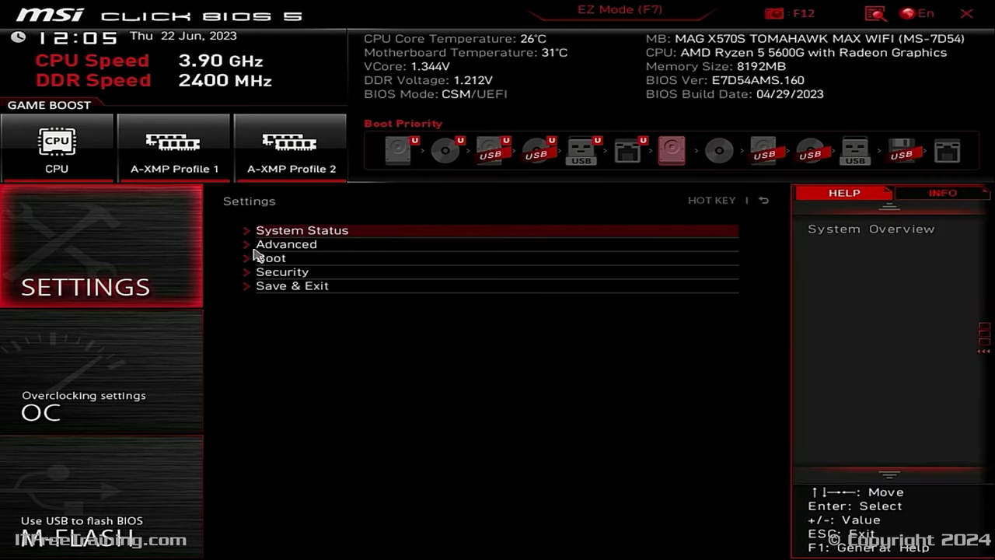
click(325, 247)
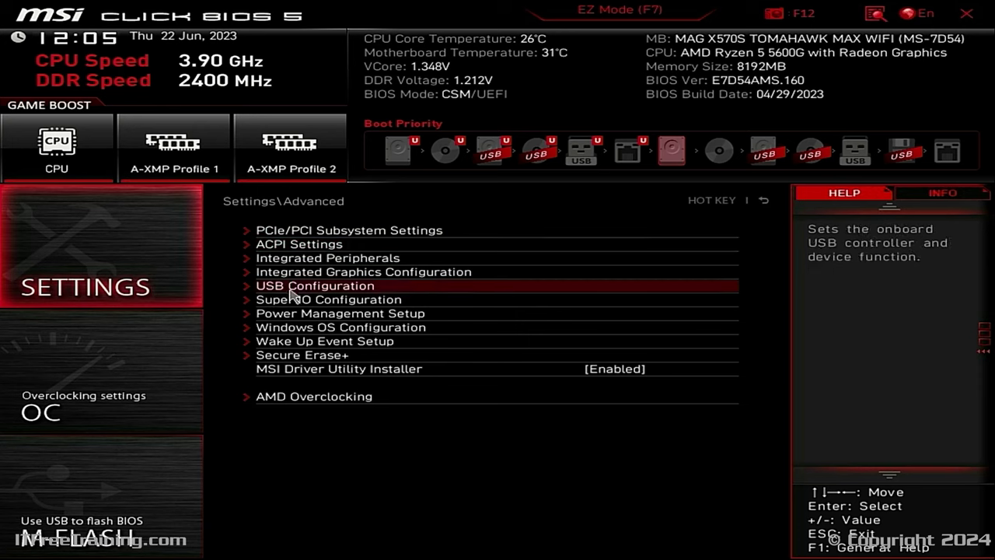
click(433, 337)
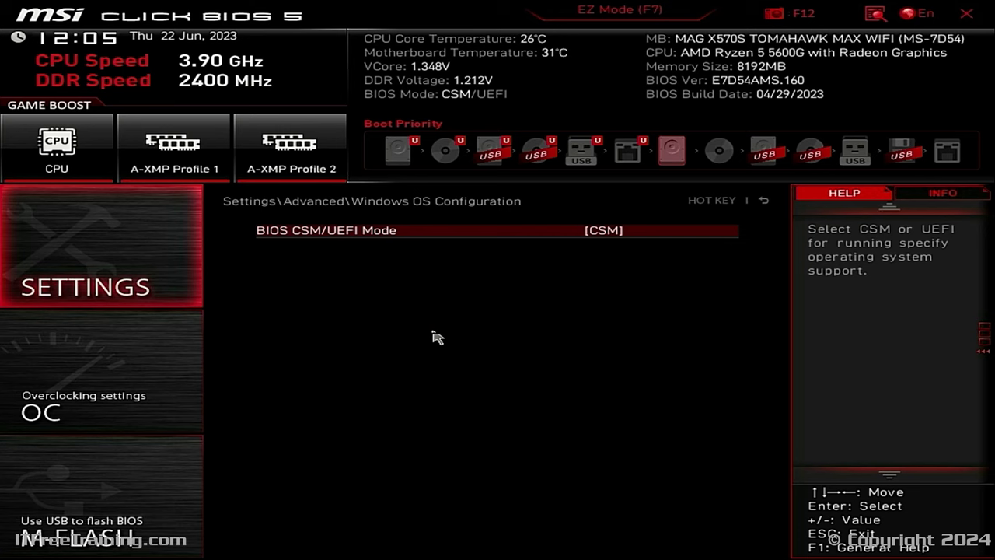
- Change BIOS CSM/UEFI Mode from CSM to UEFI
click(605, 240)
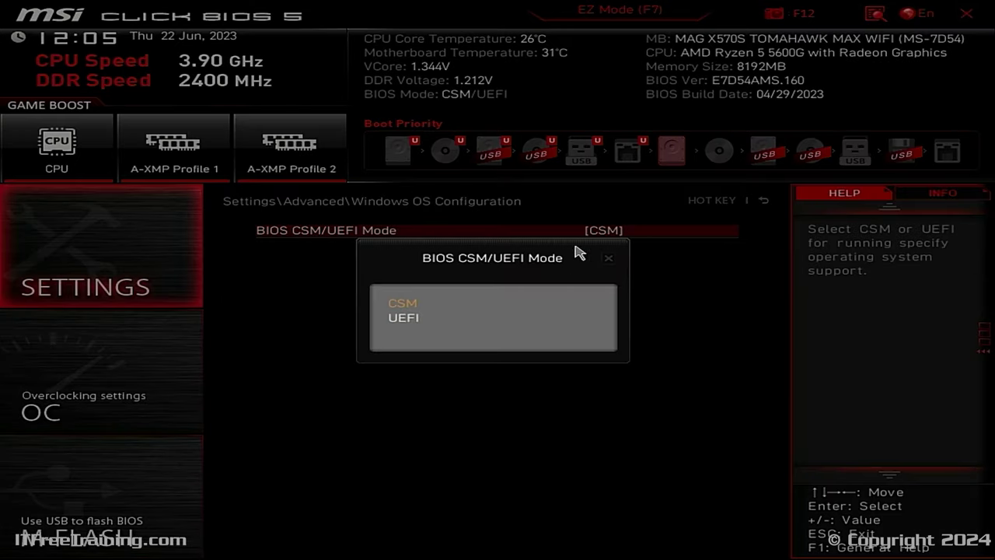
click(437, 324)
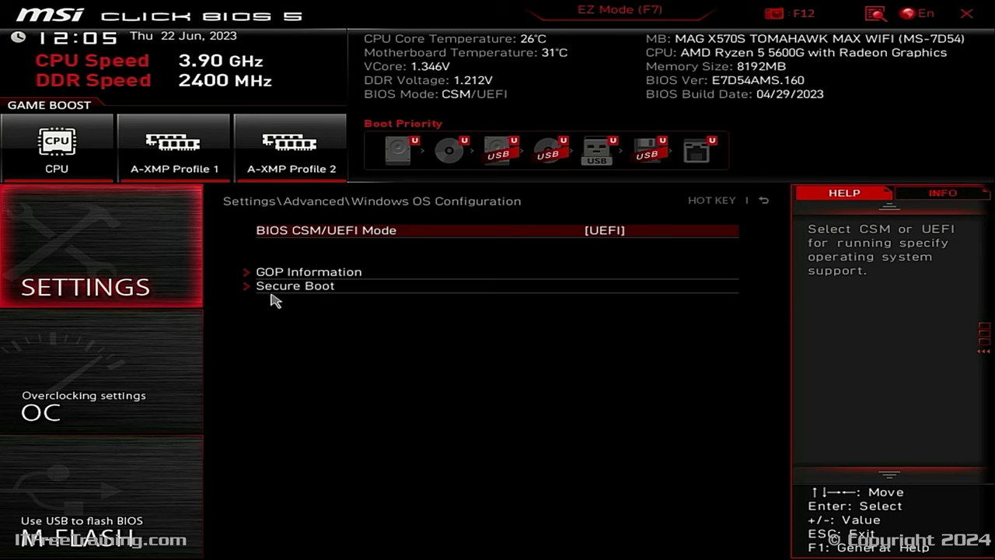
- Enable Secure Boot, accept the Setup Mode warning, and return to the top-level Settings list
click(333, 289)
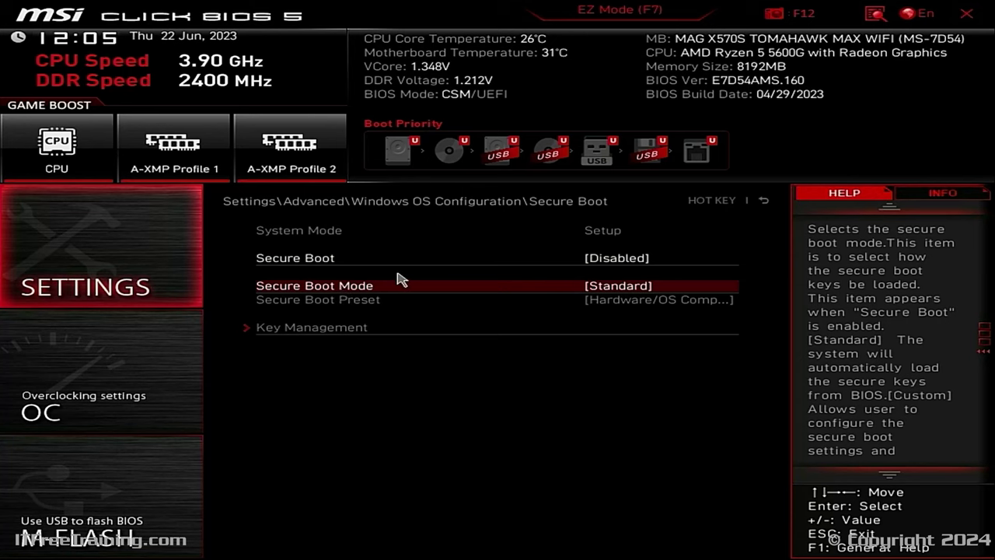
click(587, 259)
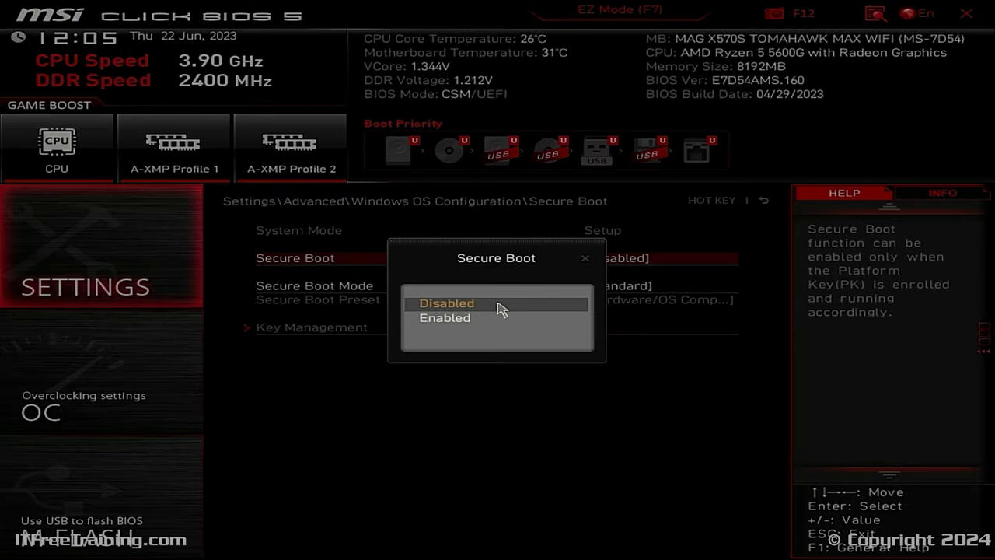
click(474, 320)
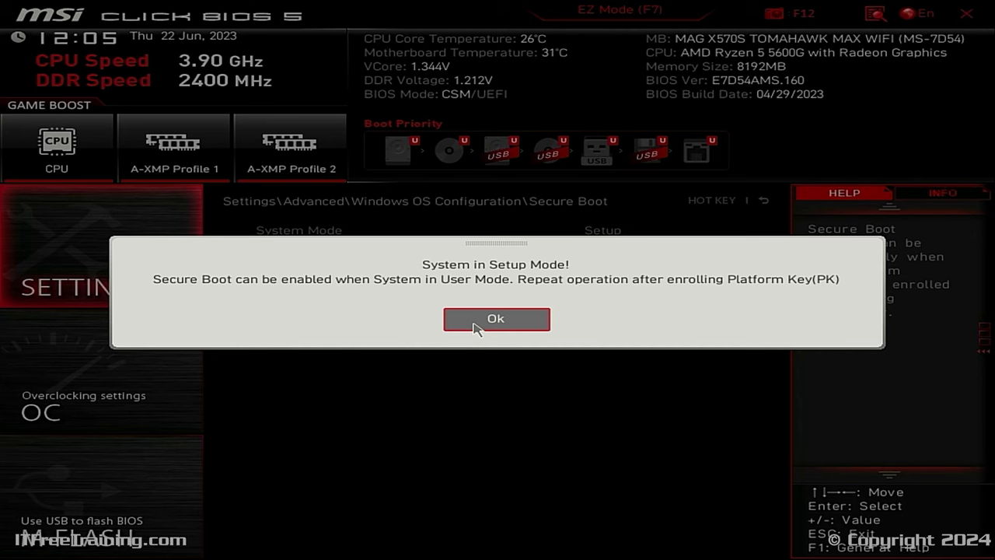
click(475, 320)
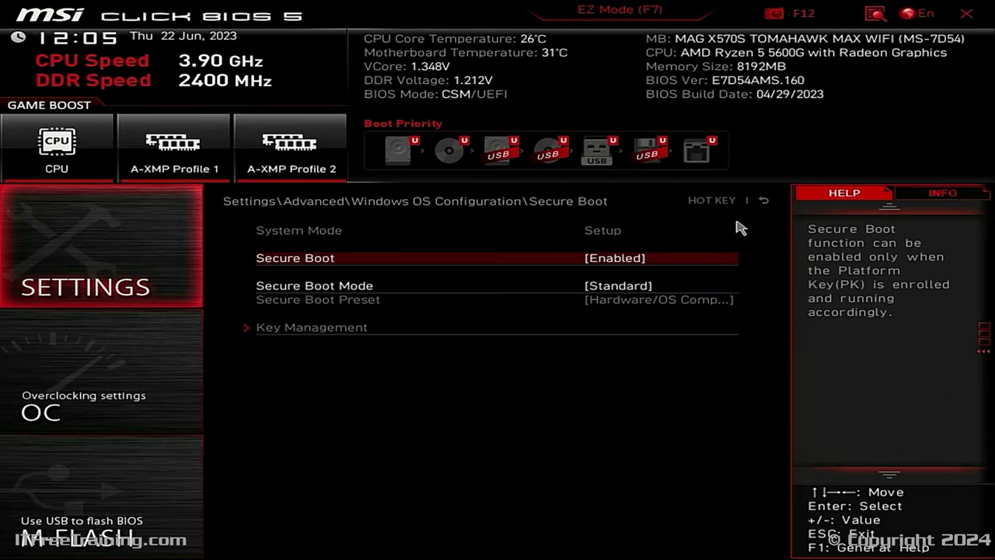
click(765, 200)
click(764, 200)
click(764, 199)
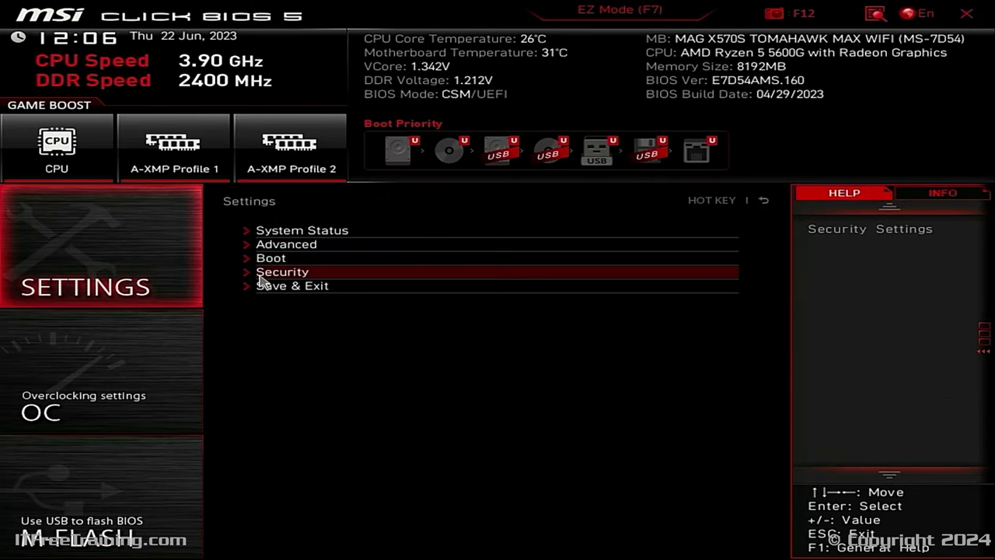
- Review Security > Trusted Computing, then save, restart, and re-enter setup with Del
click(310, 278)
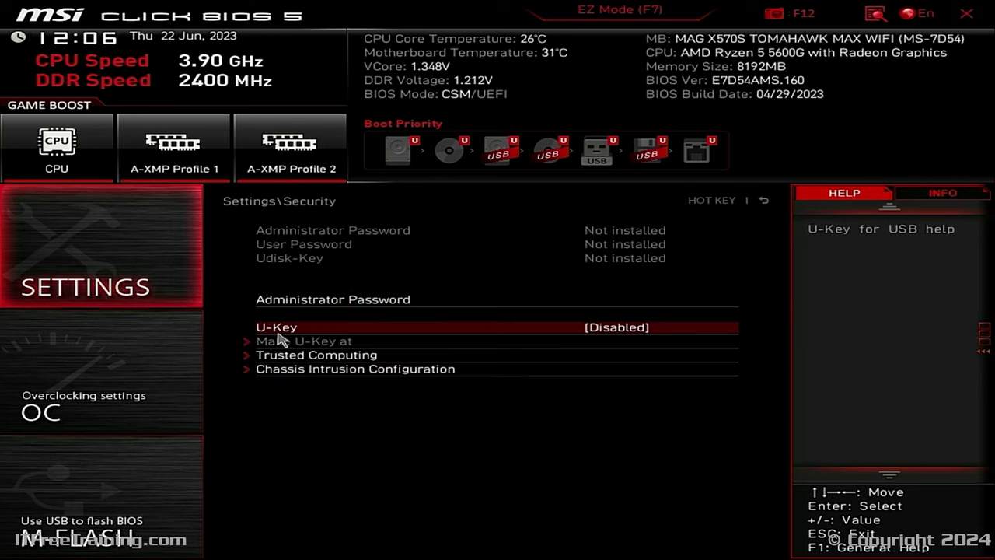
click(381, 359)
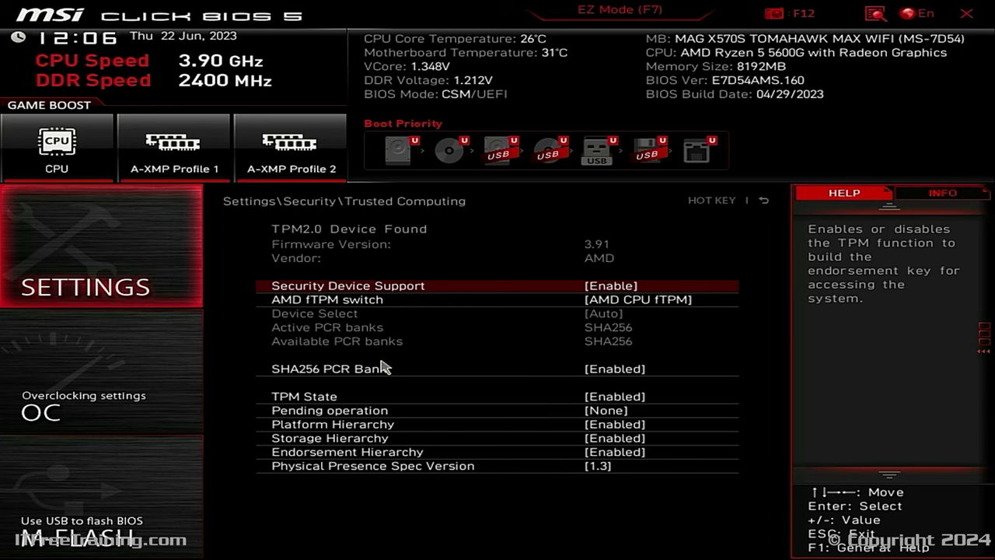
click(966, 13)
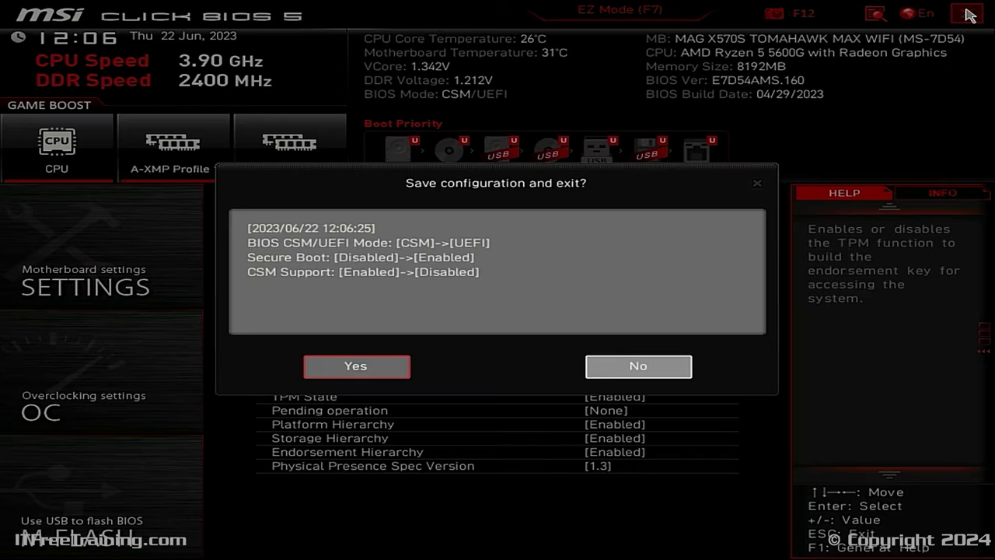
click(382, 371)
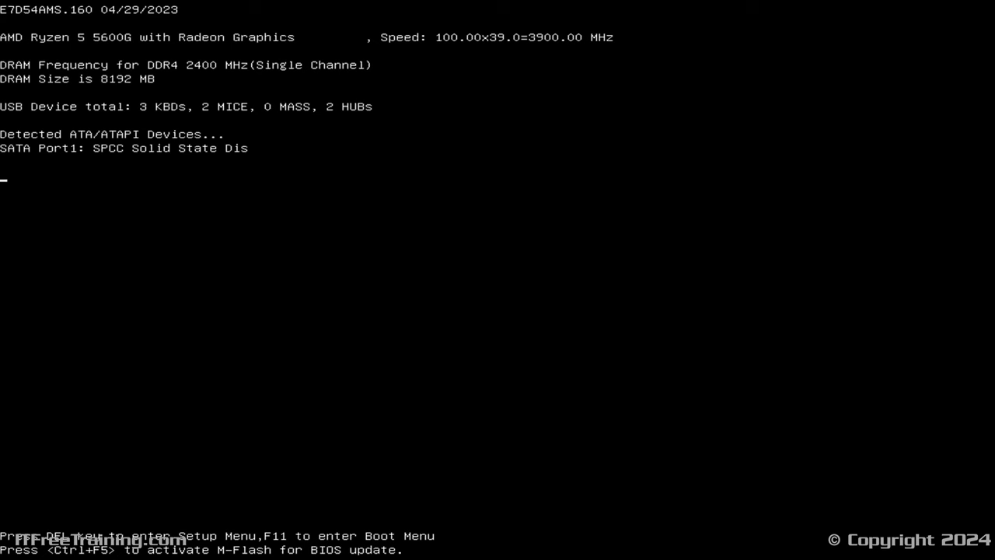
key(Delete)
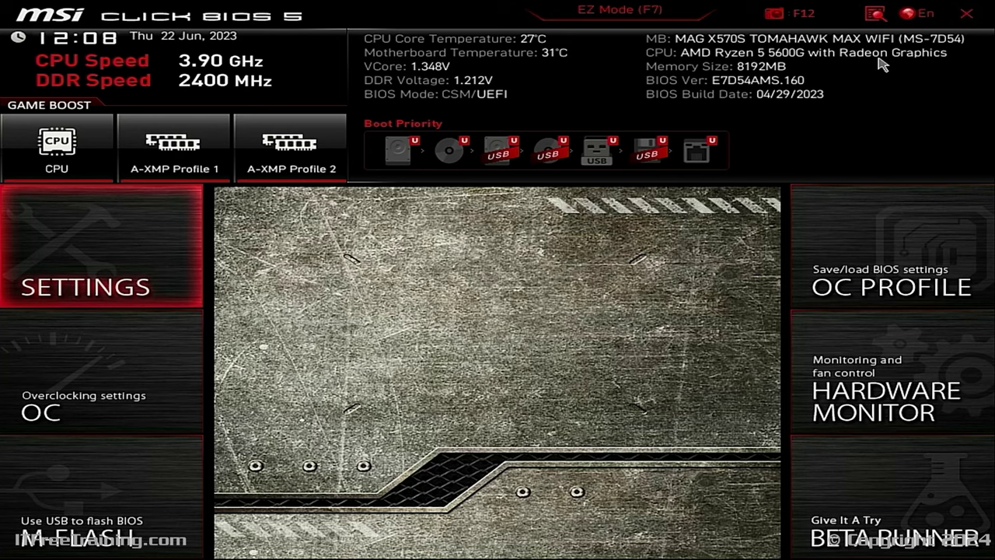
- Exit setup, bring up the F12 boot menu, and boot the Windows installation media
click(968, 15)
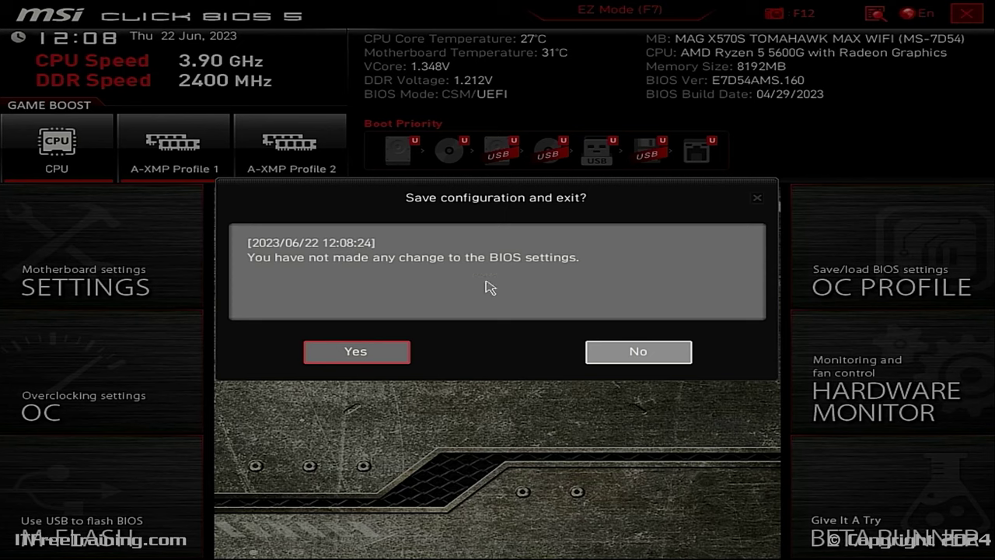
click(407, 358)
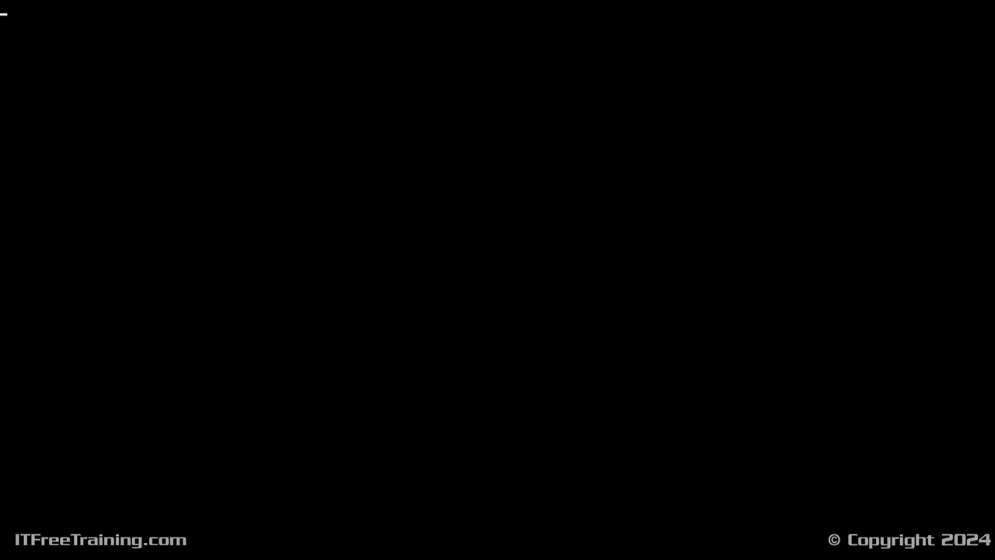
key(F12)
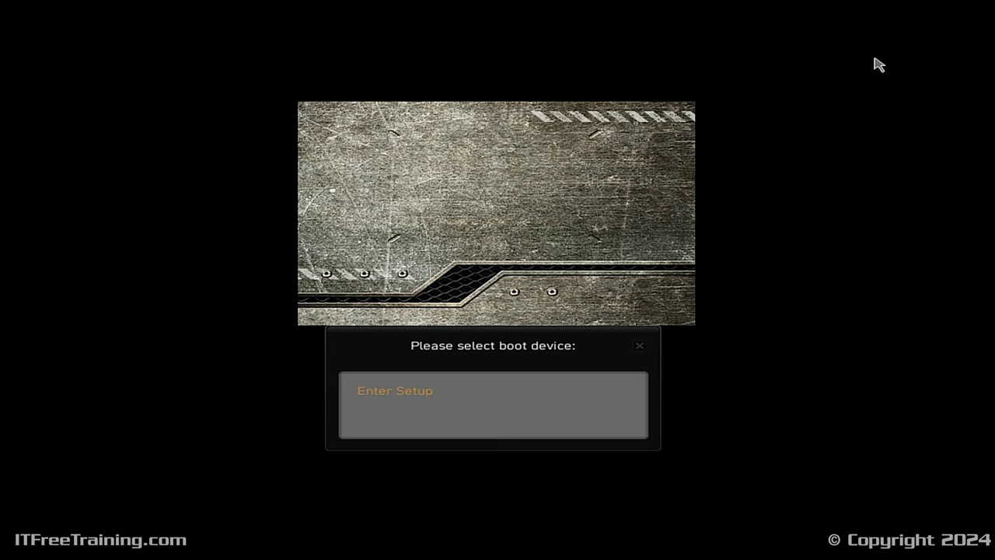
key(Return)
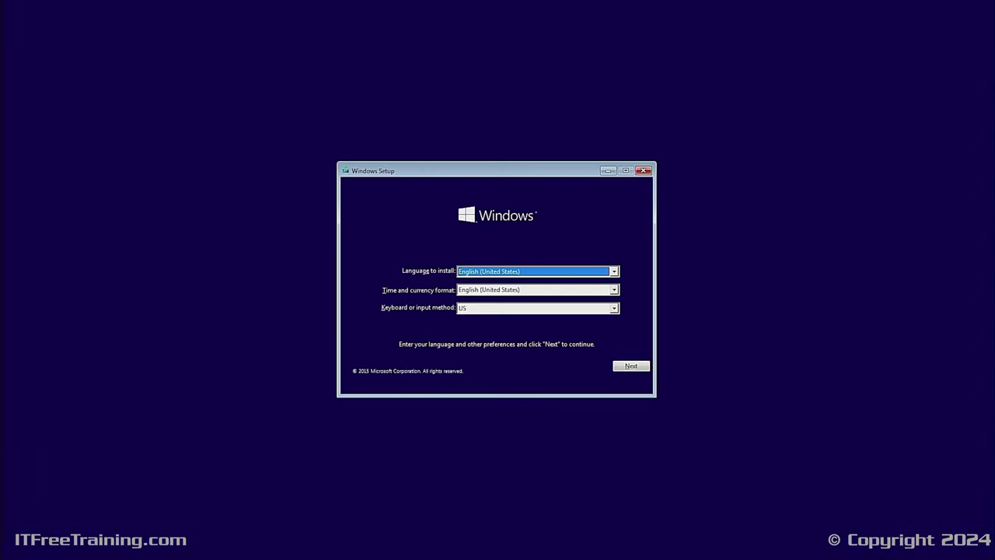
- In a Shift+F10 Command Prompt, run mbr2gpt /convert /disk:0 to convert disk 0
key(shift+F10)
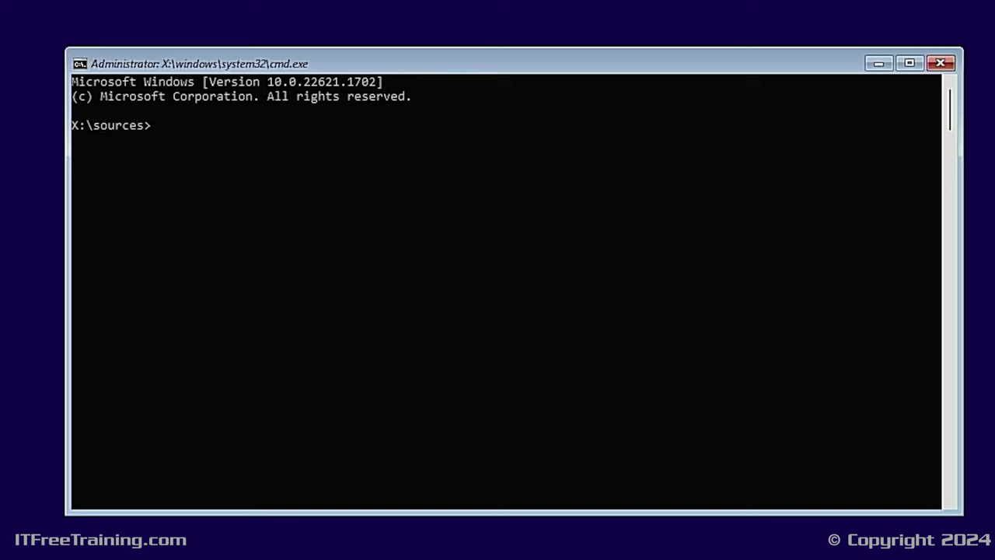
text(mbr2gpt /convert /disk:0)
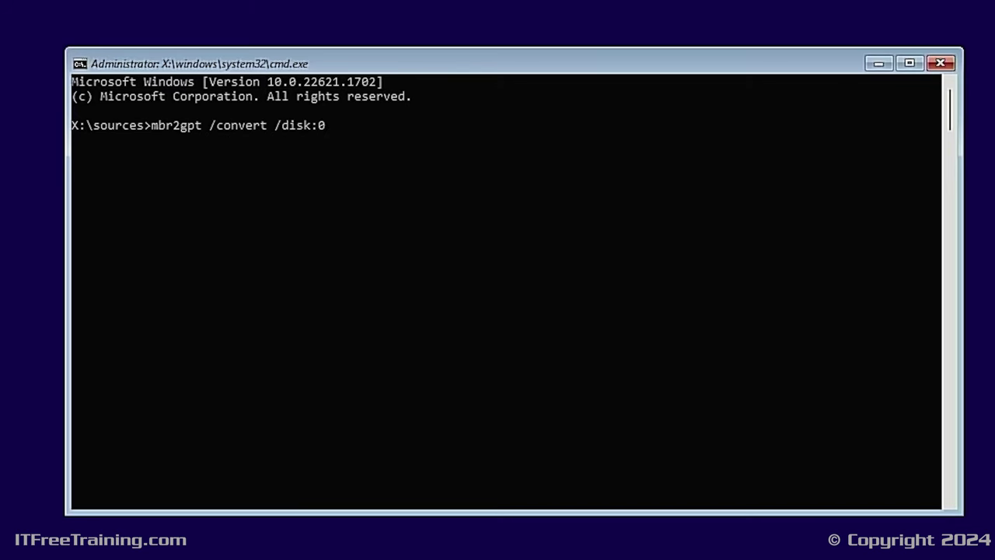
key(Return)
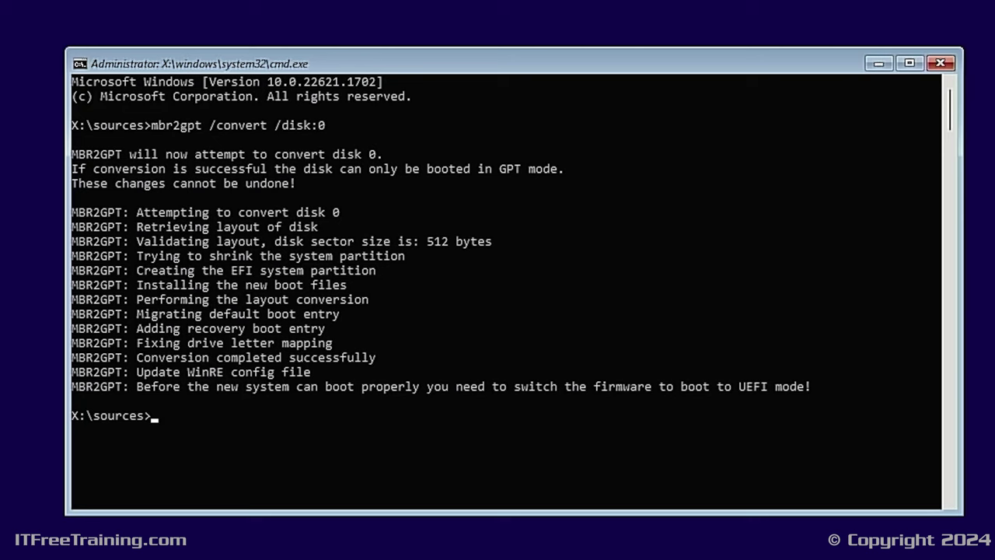
- Close the Command Prompt with exit and start cancelling Windows Setup
text(exit)
key(Return)
key(alt+F4)
- Confirm cancelling Setup, let Windows restart, and sign in with the account password
key(Left)
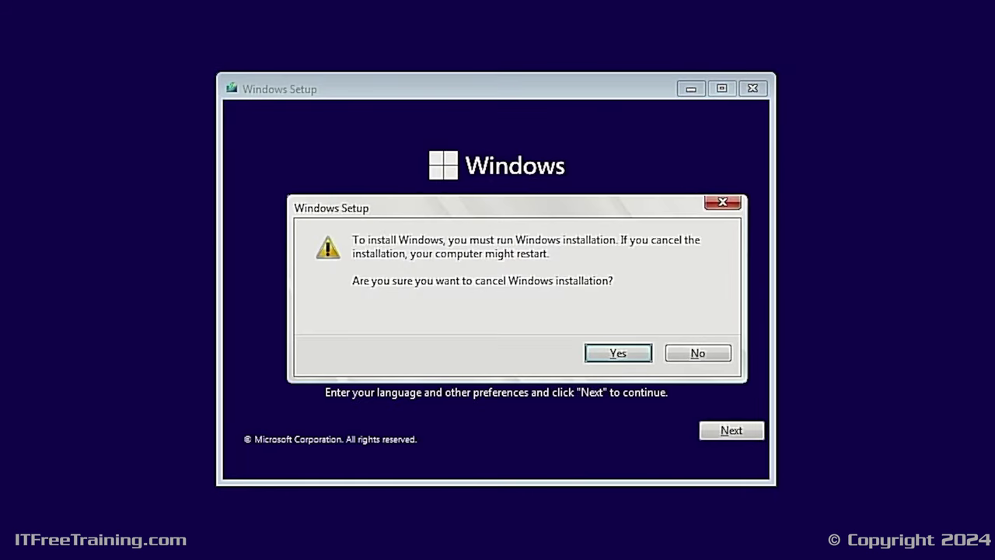
key(Return)
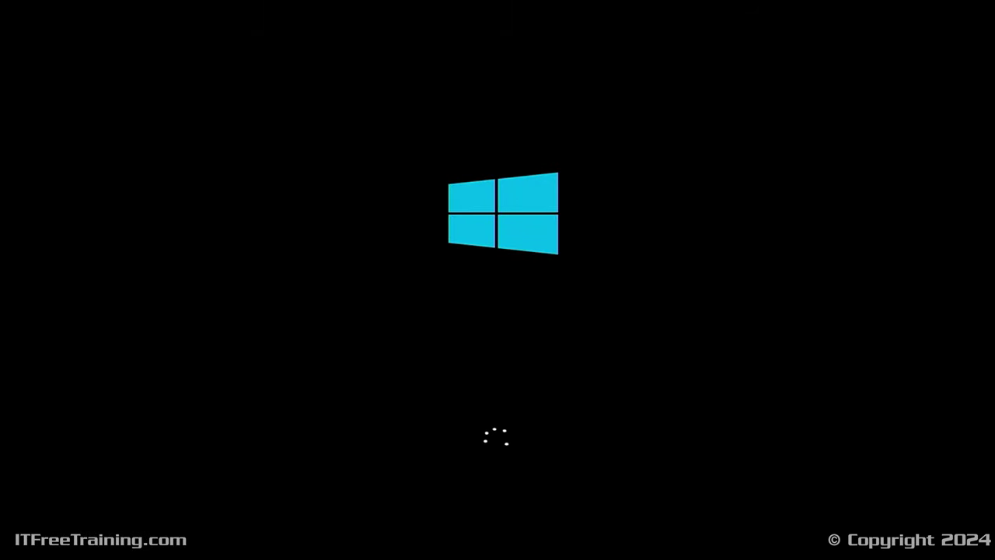
key(space)
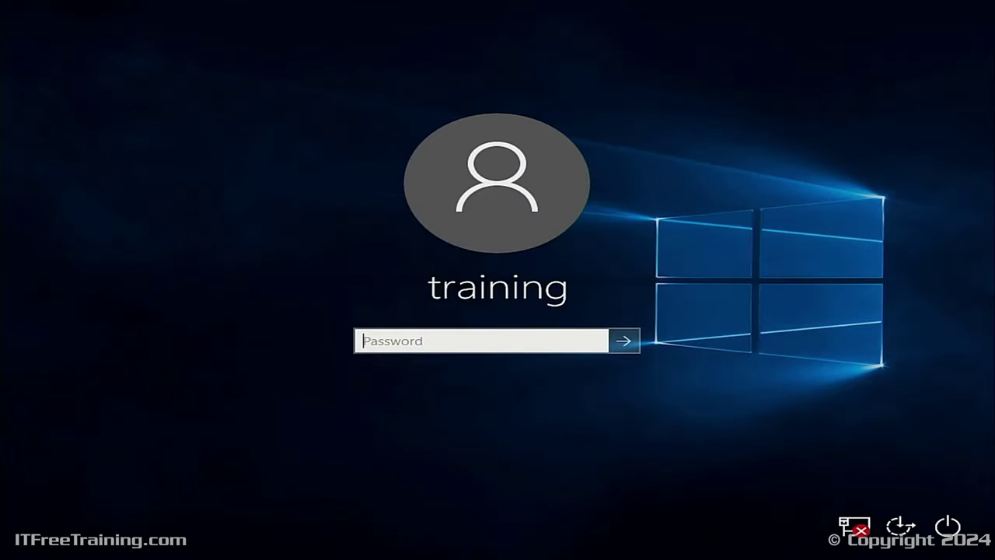
text(*****)
key(Return)
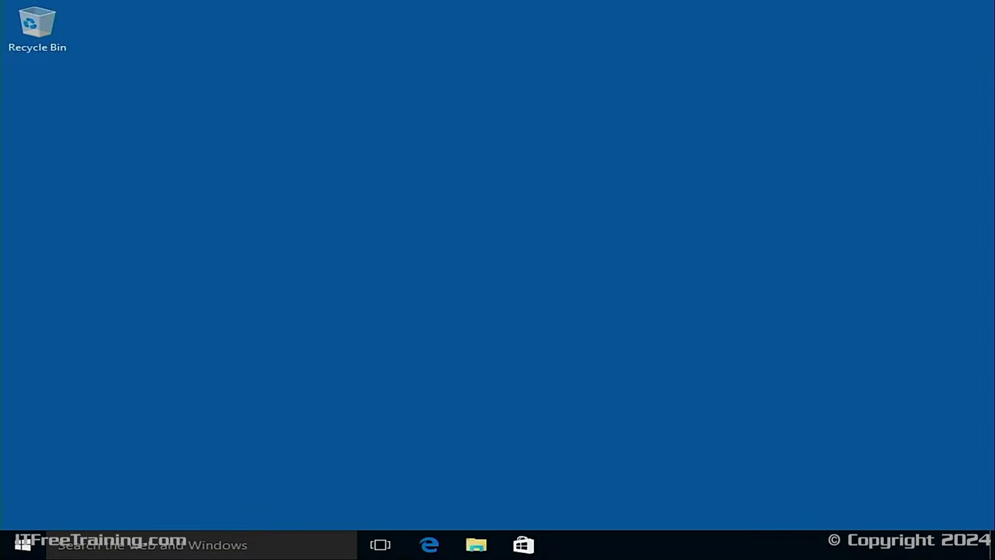
- Open Disk Management and inspect the Recovery and 100 MB EFI System partitions on disk 0
click(215, 544)
text(diskmgr)
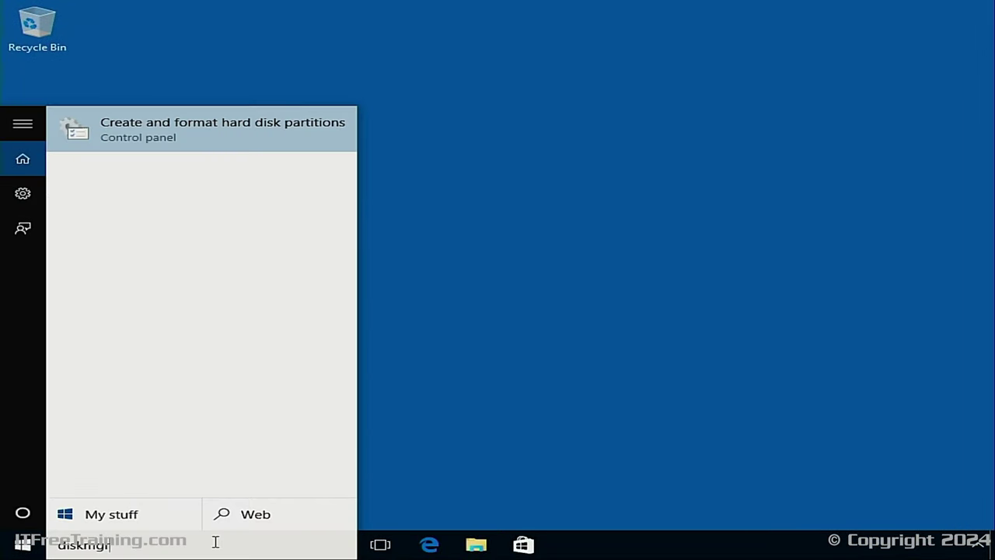
click(195, 138)
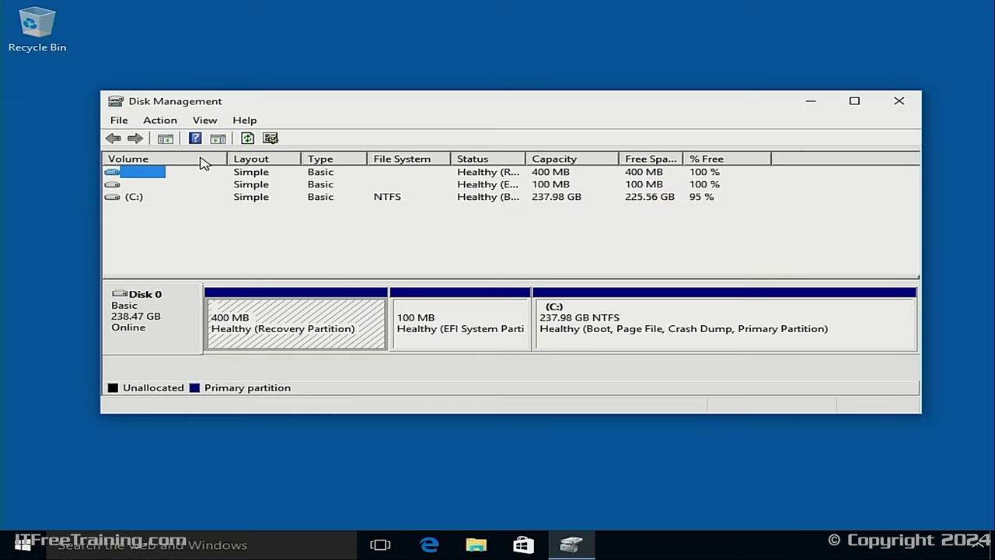
click(222, 342)
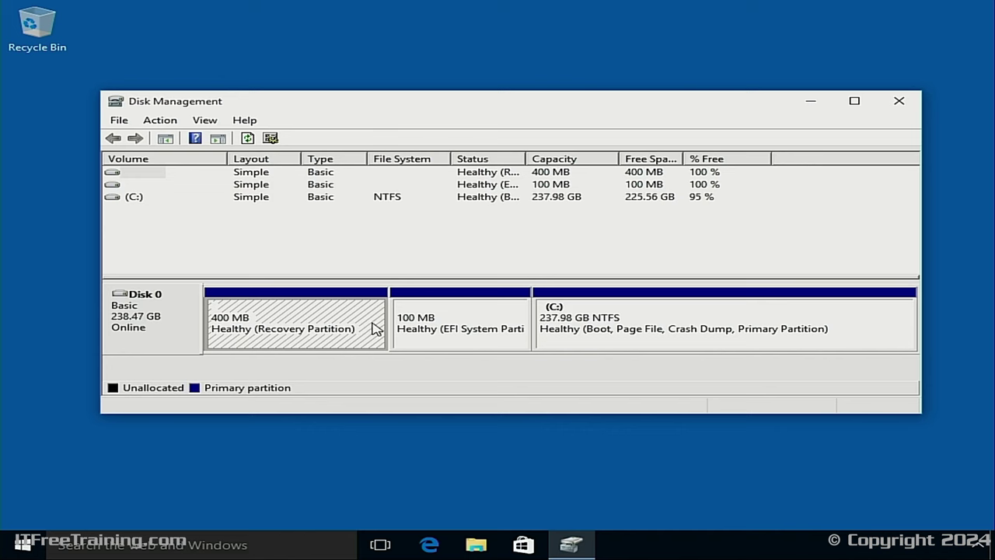
click(409, 346)
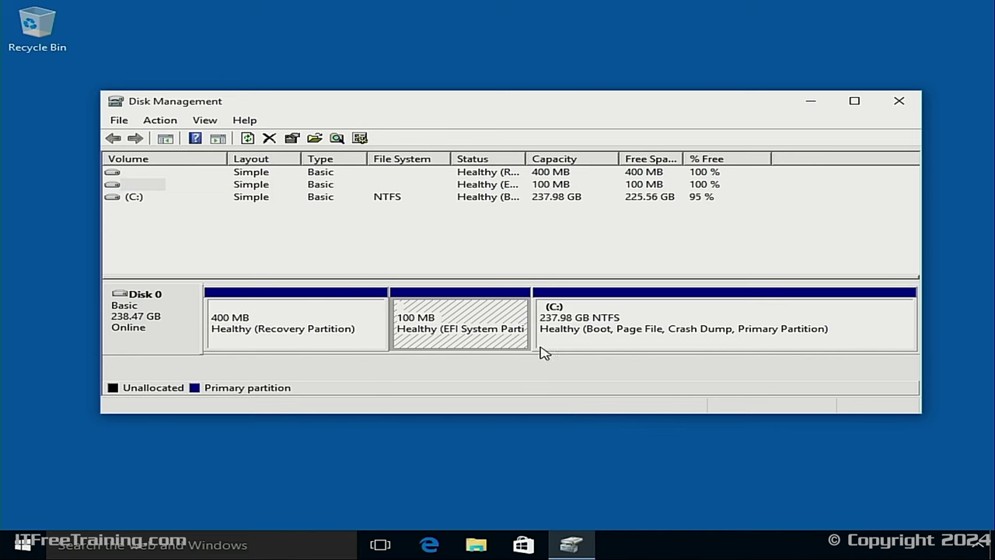